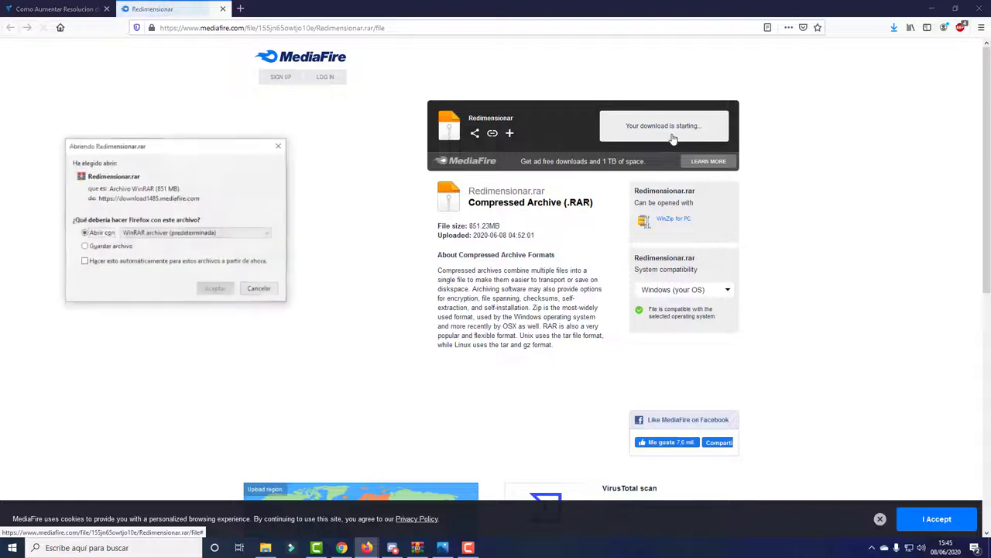
- Download Redimensionar.rar from MediaFire, choosing to save the file instead of opening it with WinRAR
{"action": "left_click", "coordinate": [124, 247]}
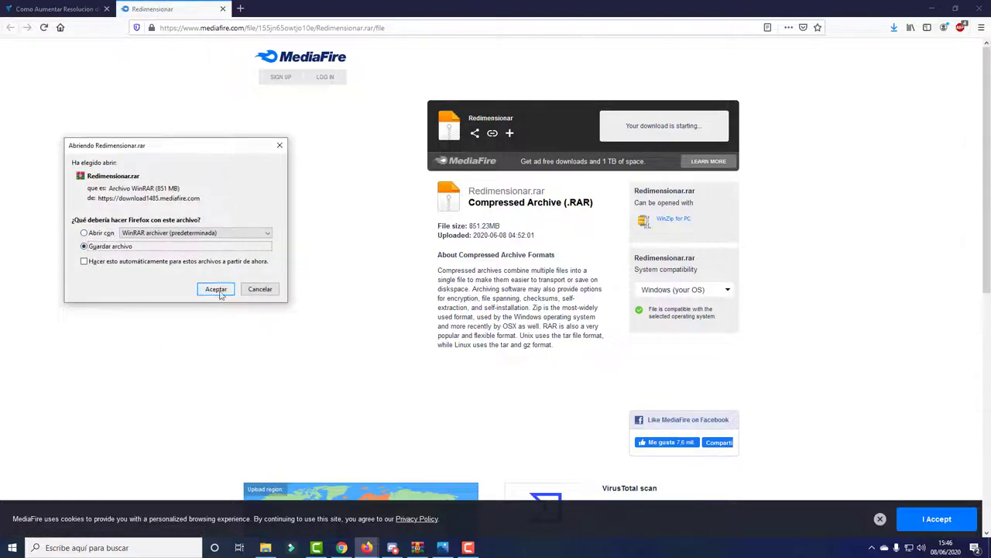
{"action": "left_click", "coordinate": [107, 233]}
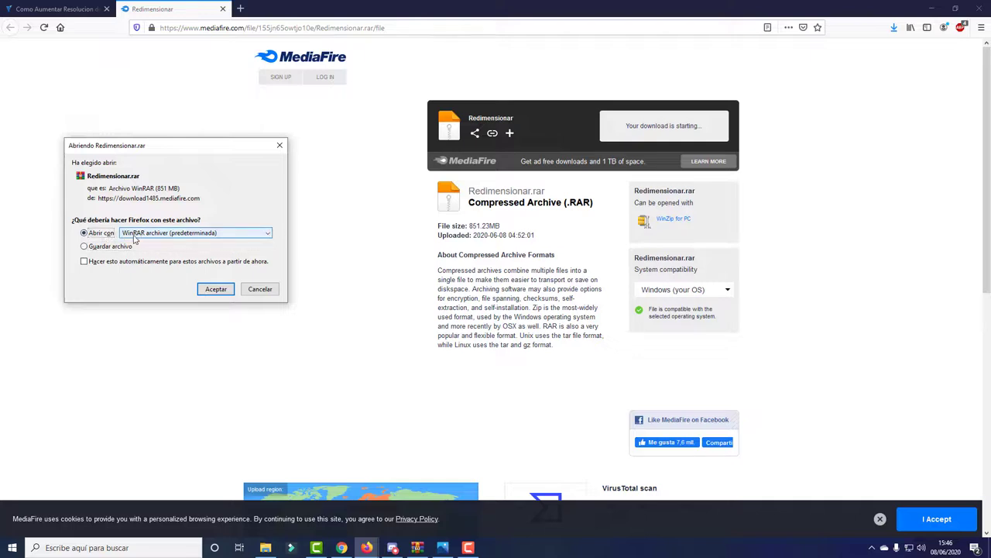
{"action": "left_click", "coordinate": [201, 233]}
{"action": "left_click", "coordinate": [224, 234]}
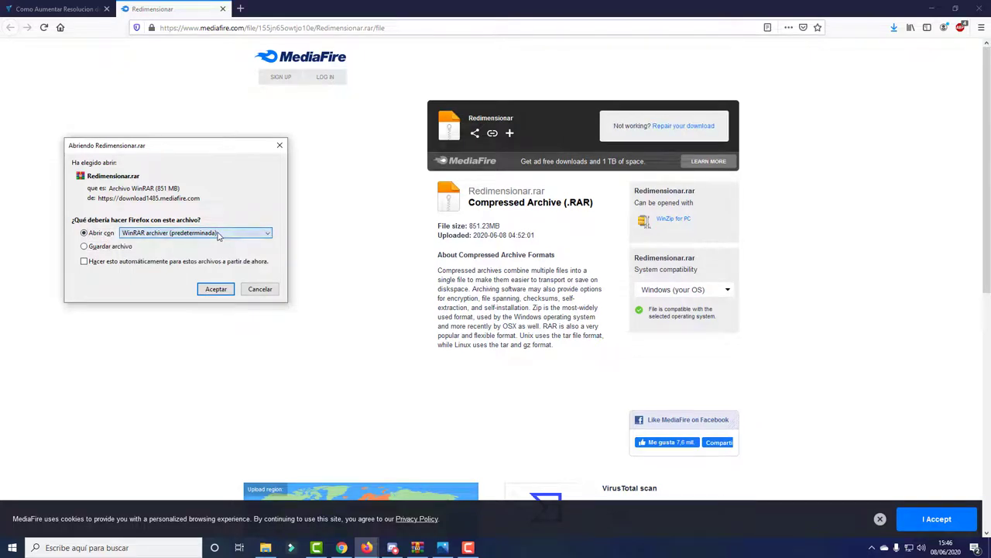
{"action": "left_click", "coordinate": [239, 231]}
{"action": "left_click", "coordinate": [239, 231]}
{"action": "left_click", "coordinate": [114, 246]}
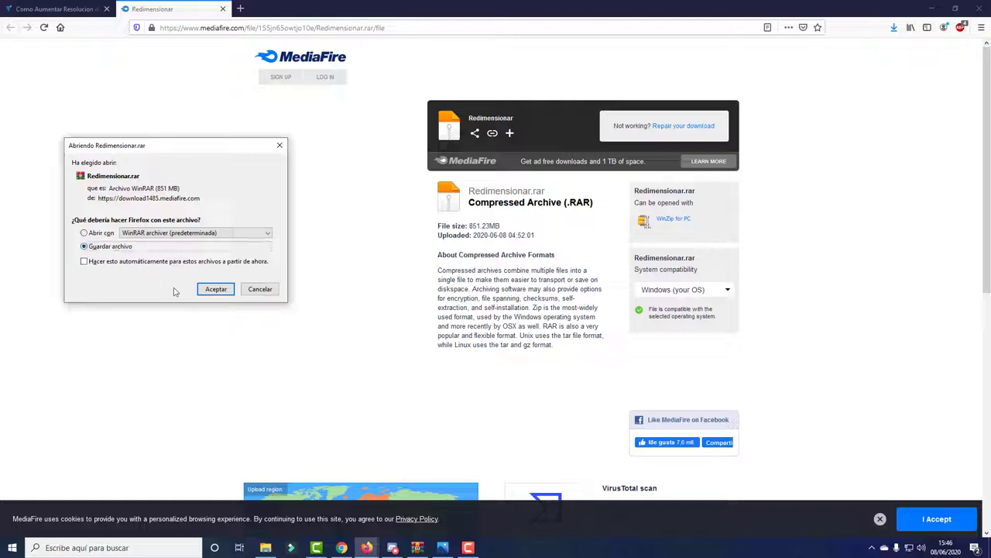
{"action": "left_click", "coordinate": [215, 291]}
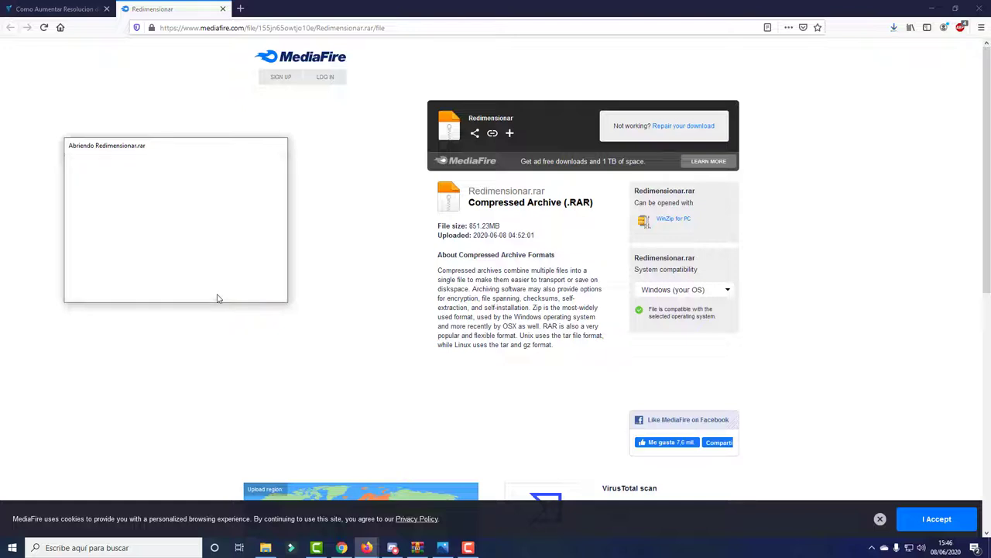
- Open the folder containing the downloaded Redimensionar archive and extract its contents there
{"action": "left_click", "coordinate": [893, 27]}
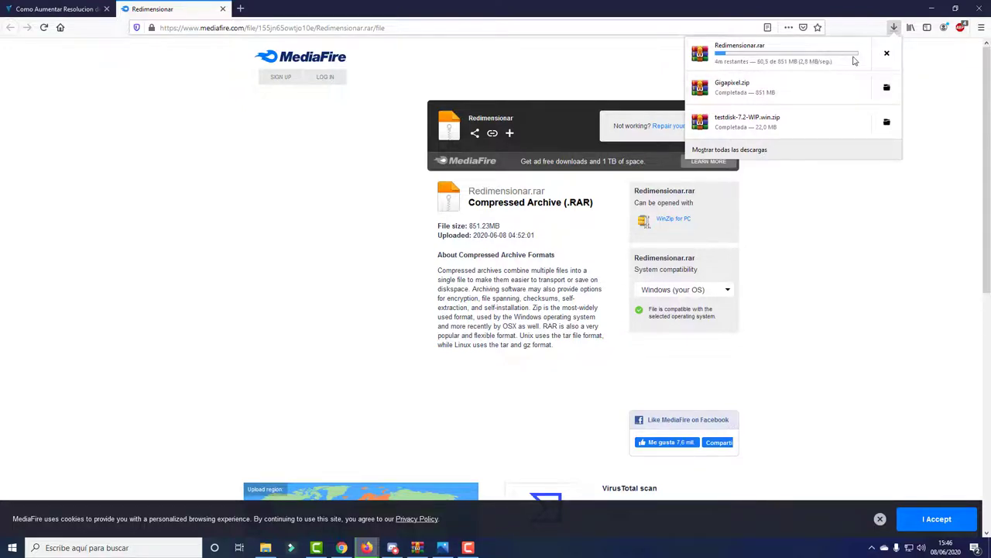
{"action": "left_click", "coordinate": [887, 53]}
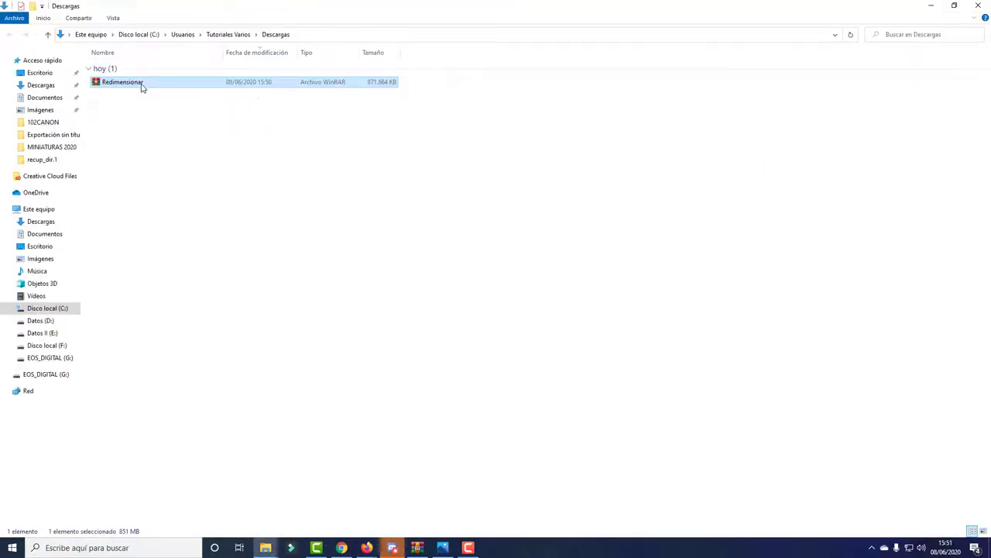
{"action": "right_click", "coordinate": [142, 87]}
{"action": "left_click", "coordinate": [190, 126]}
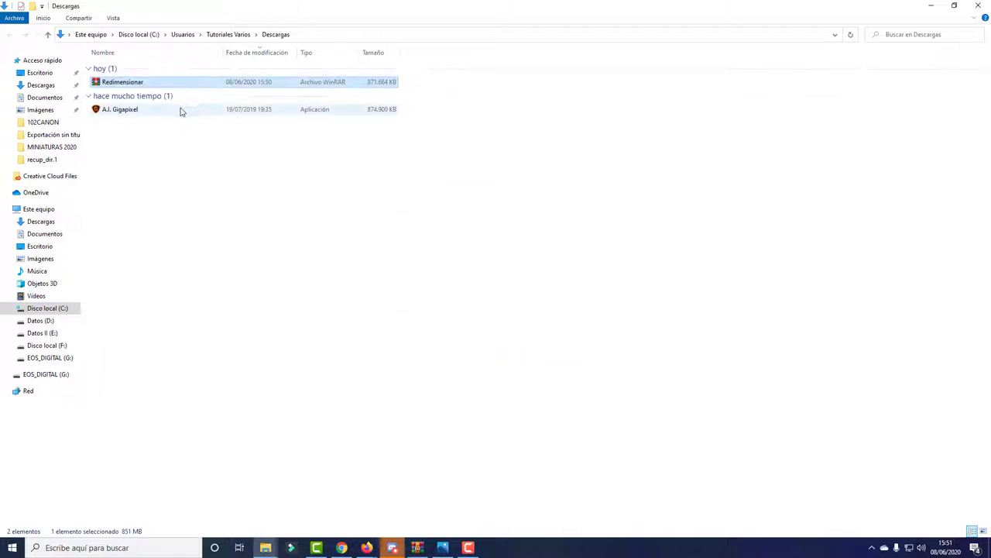
- Run the extracted A.I. Gigapixel installer, accept the license terms and install it in the default Program Files folder
{"action": "left_click", "coordinate": [181, 109]}
{"action": "double_click", "coordinate": [181, 108]}
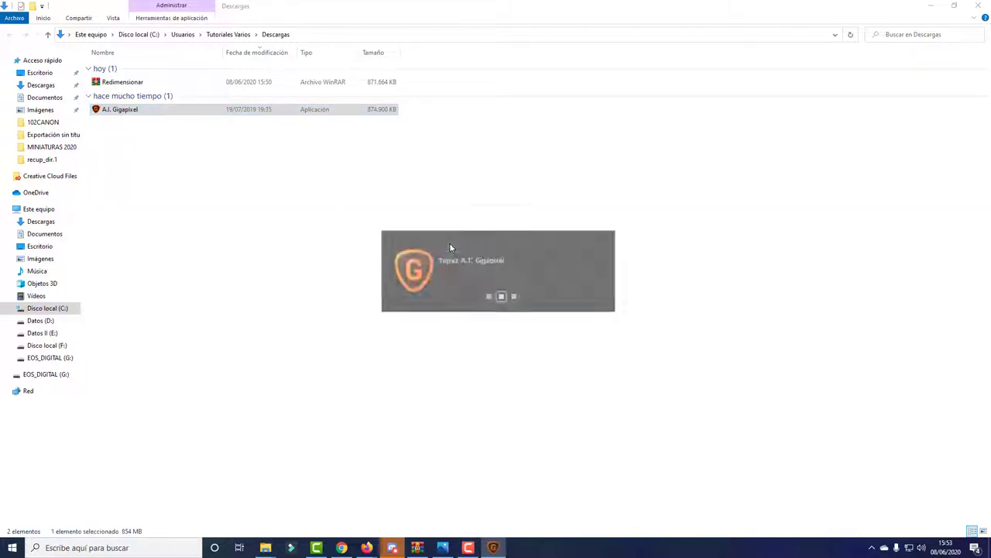
{"action": "left_click", "coordinate": [523, 243]}
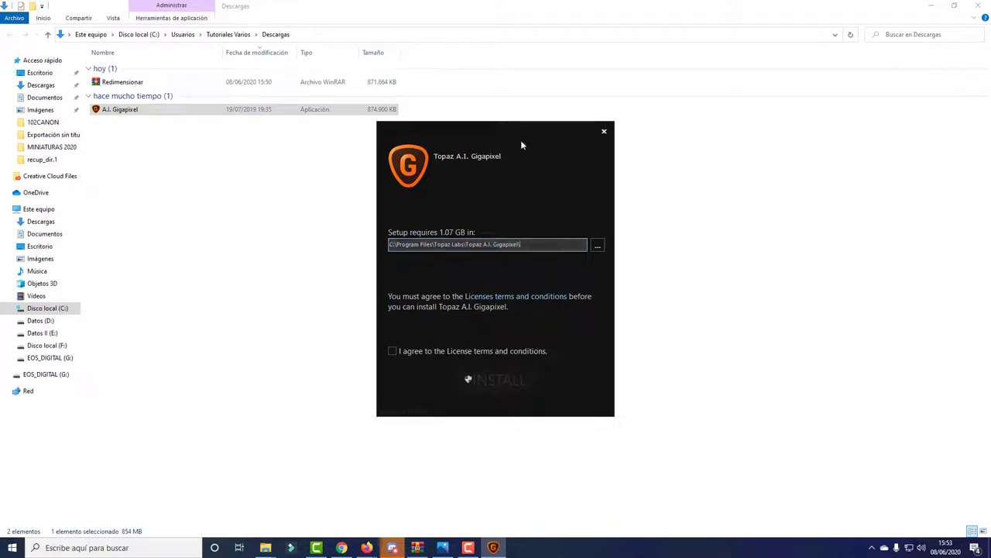
{"action": "left_click_drag", "start_coordinate": [444, 229], "coordinate": [461, 232]}
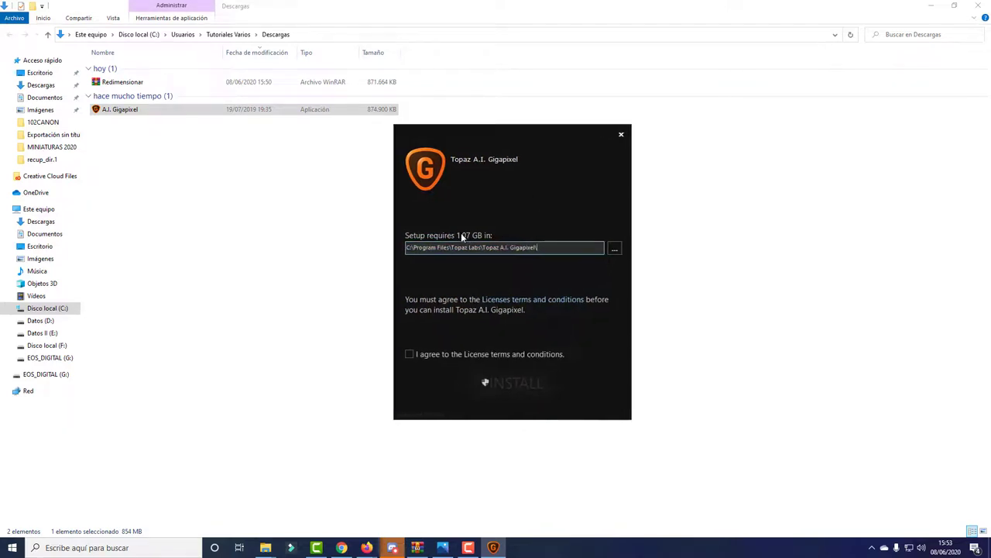
{"action": "left_click", "coordinate": [457, 353]}
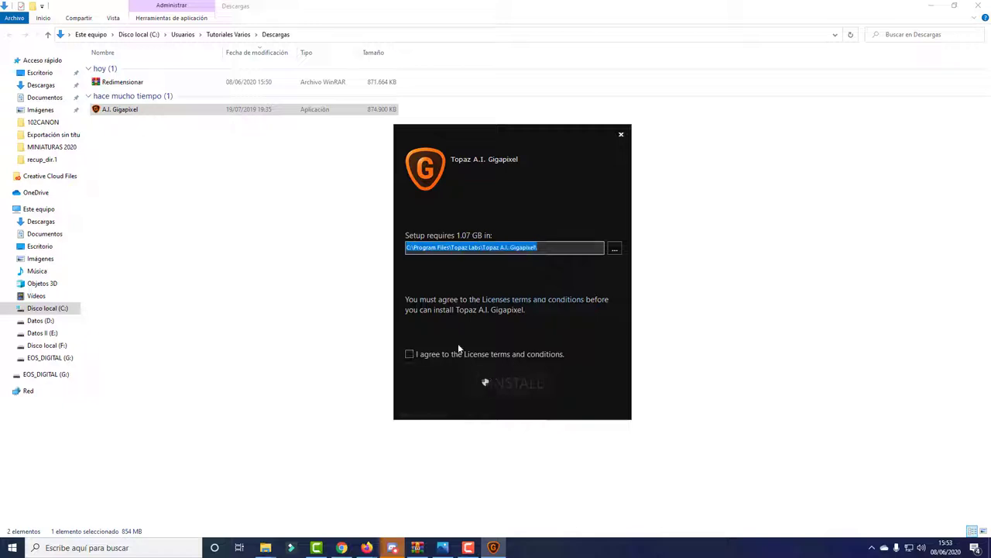
{"action": "left_click", "coordinate": [515, 384]}
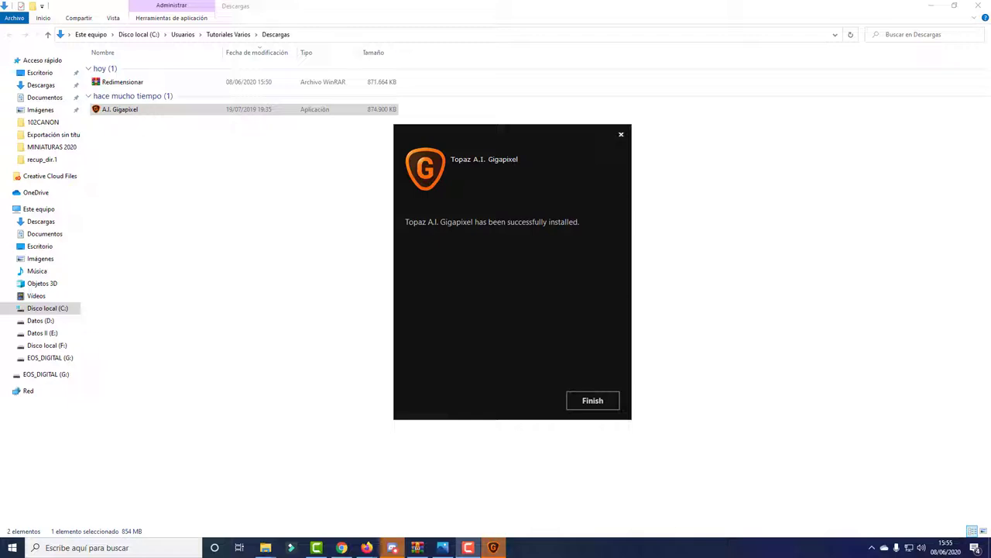
{"action": "left_click", "coordinate": [611, 403]}
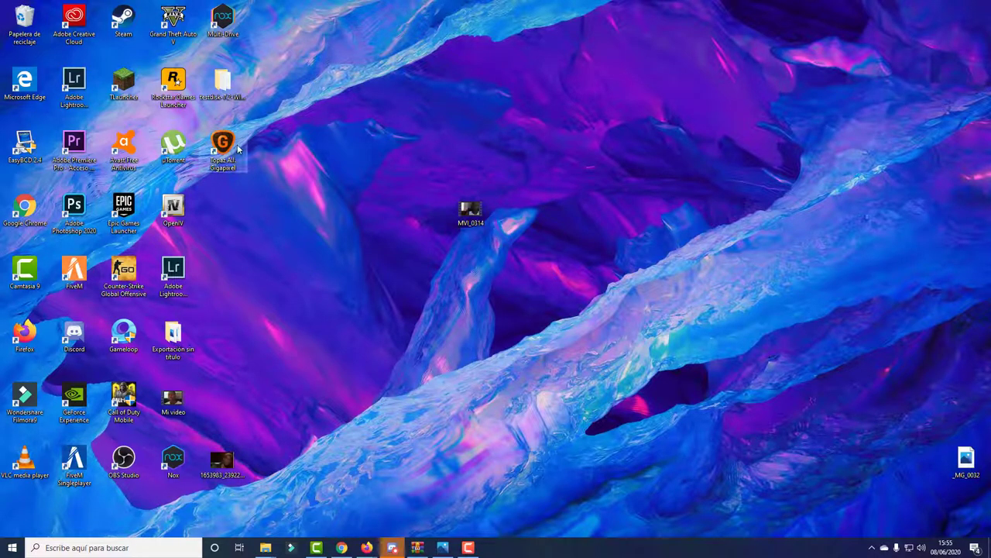
- Launch Topaz A.I. Gigapixel from the desktop, decline the available updates and dismiss the introduction
{"action": "left_click", "coordinate": [221, 155]}
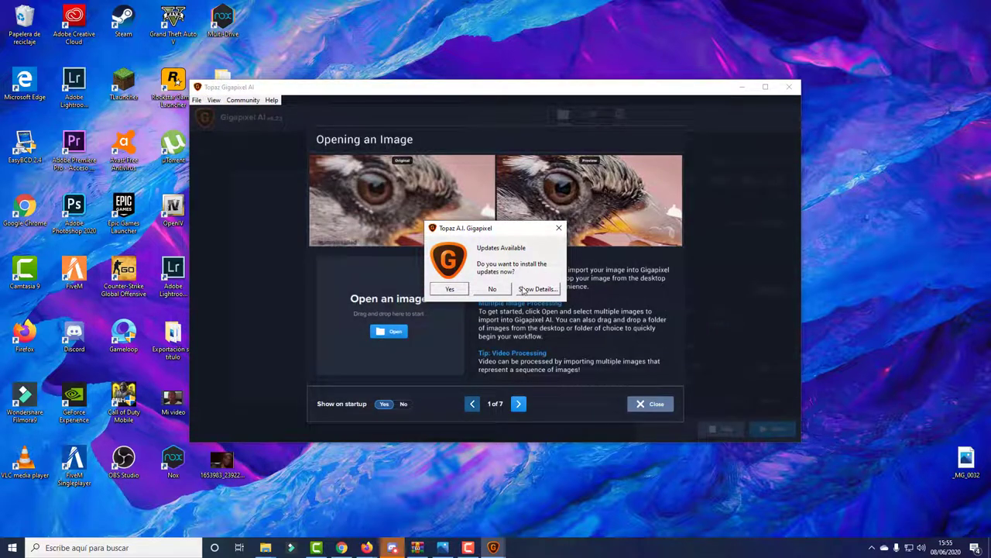
{"action": "left_click", "coordinate": [493, 291]}
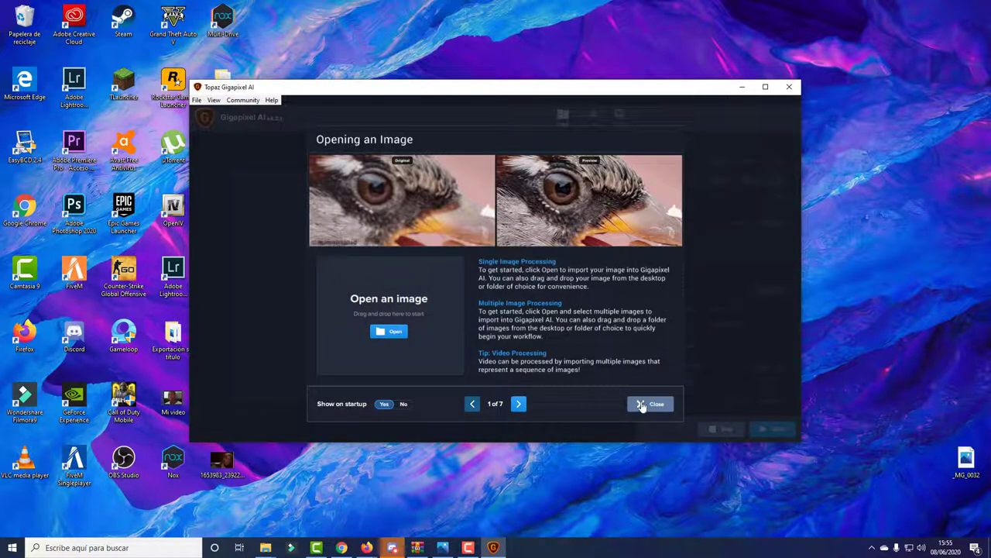
{"action": "left_click", "coordinate": [641, 405]}
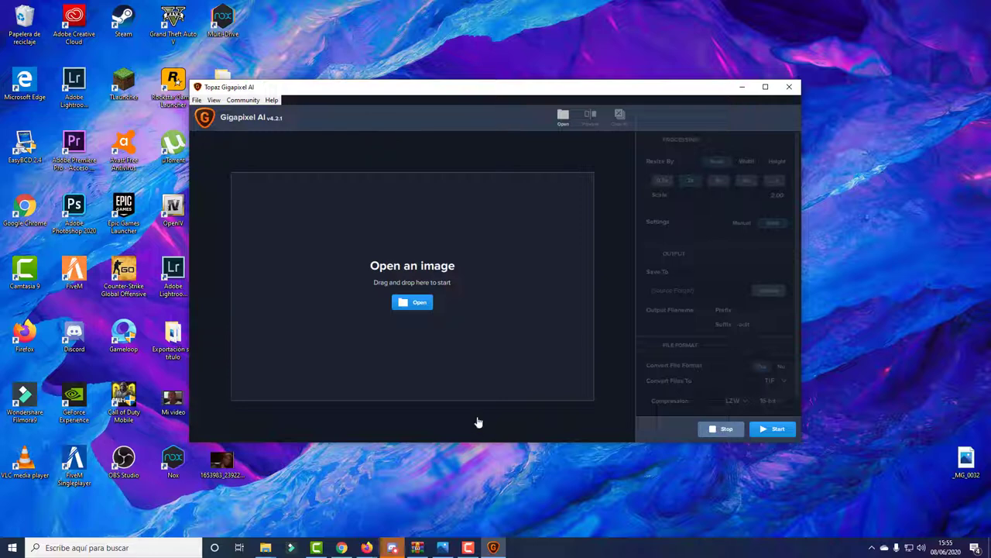
- View the desktop photo whose file name starts with 1653983 and examine its quality up close
{"action": "left_click", "coordinate": [226, 466]}
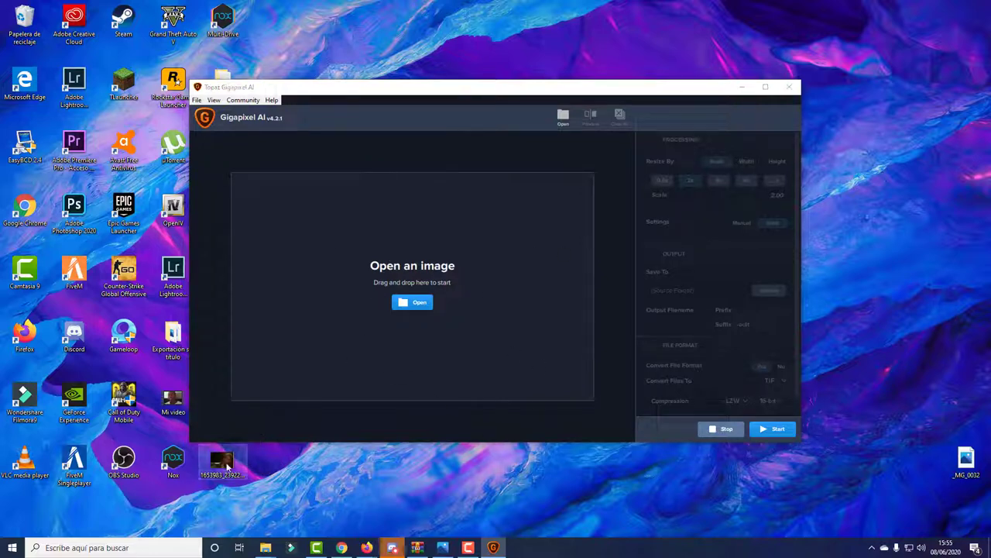
{"action": "double_click", "coordinate": [225, 465]}
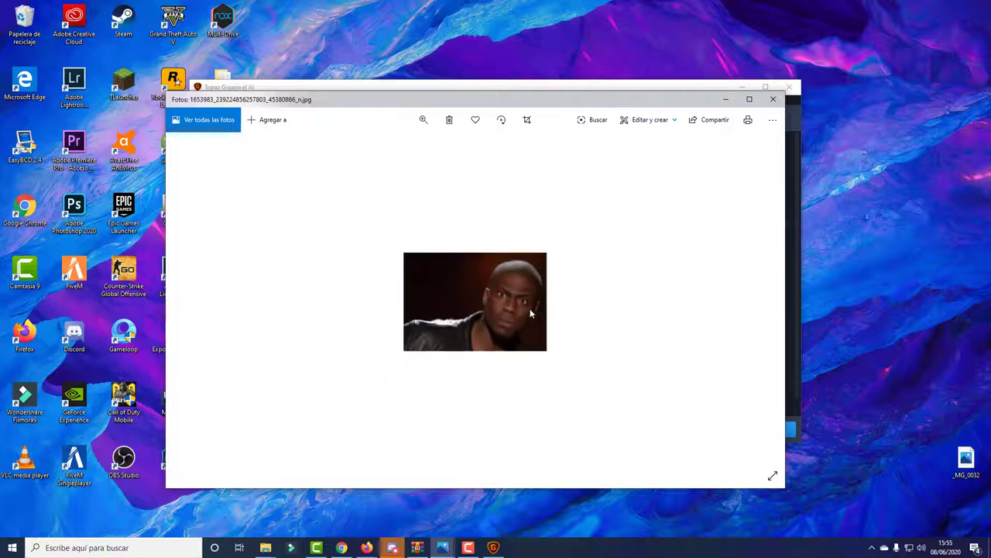
{"action": "scroll", "coordinate": [530, 309], "scroll_direction": "up", "scroll_amount": 3}
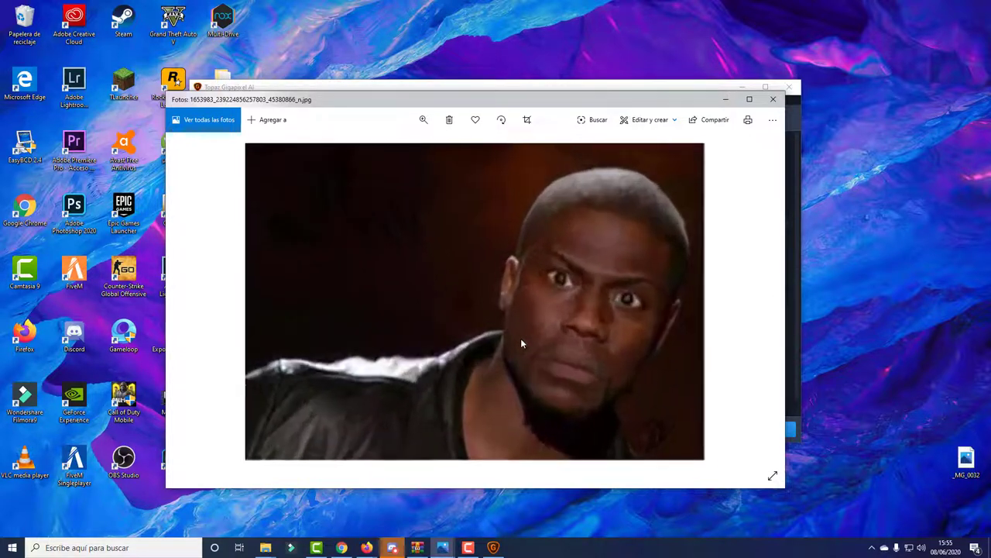
{"action": "scroll", "coordinate": [521, 338], "scroll_direction": "up", "scroll_amount": 1}
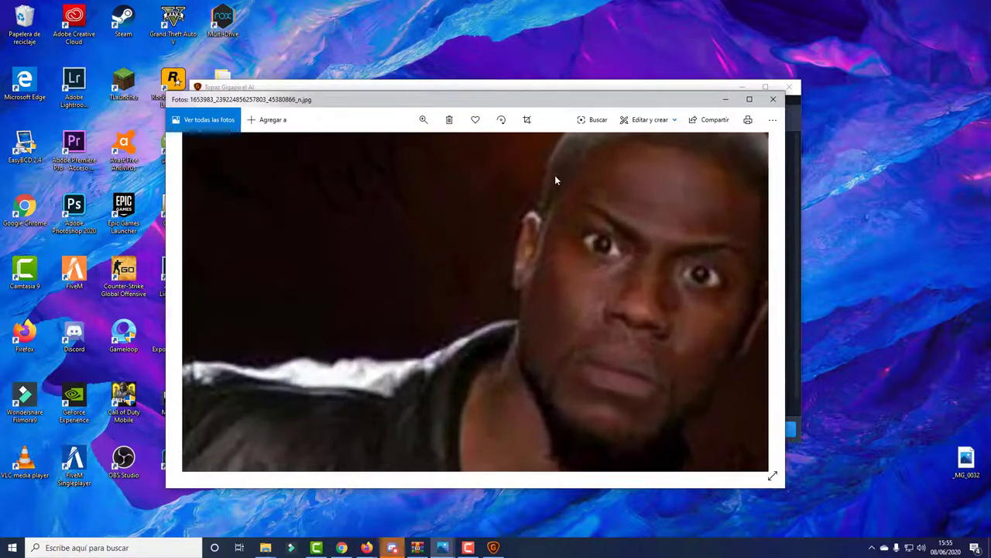
{"action": "left_click", "coordinate": [773, 98]}
- Load the desktop photo whose file name starts with 1653983 into Gigapixel AI
{"action": "left_click_drag", "start_coordinate": [541, 83], "coordinate": [591, 59]}
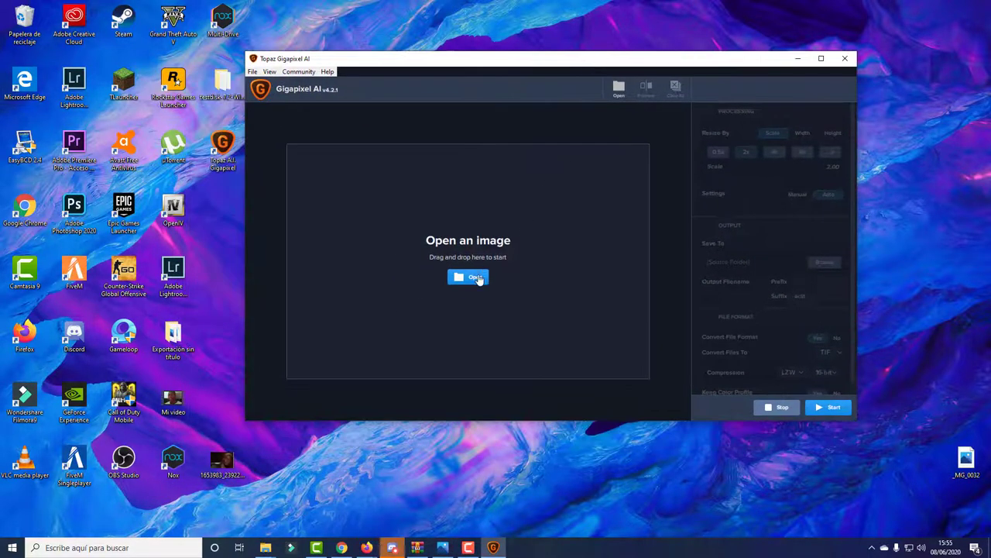
{"action": "left_click", "coordinate": [472, 277]}
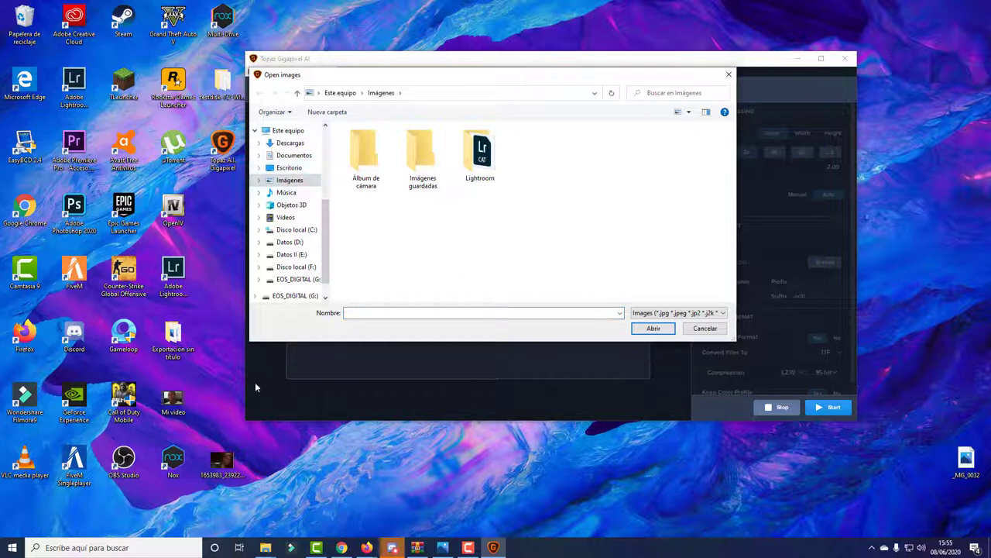
{"action": "left_click_drag", "start_coordinate": [222, 461], "coordinate": [509, 234]}
{"action": "left_click", "coordinate": [705, 328]}
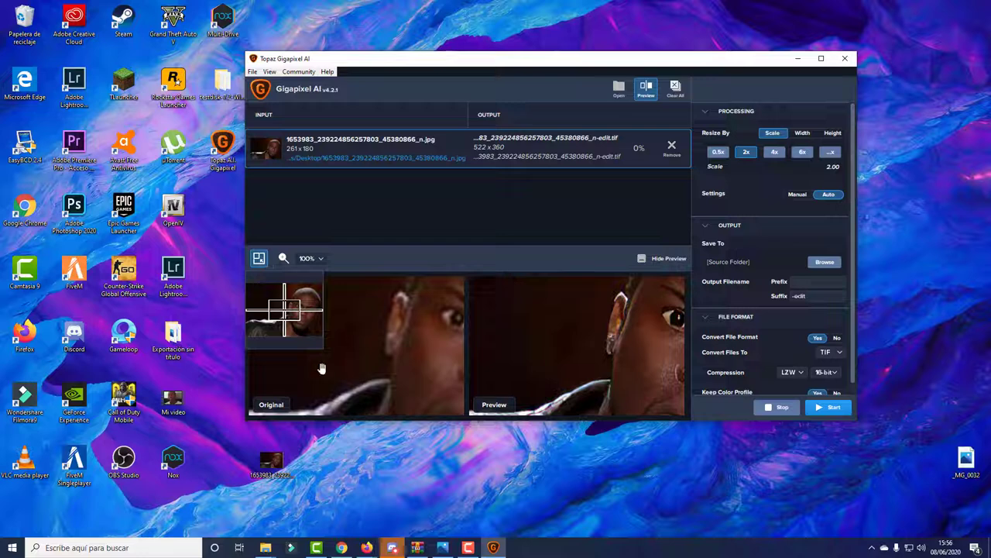
- Compare the original with the 2x upscaled preview around the man's face and ear
{"action": "left_click_drag", "start_coordinate": [420, 333], "coordinate": [389, 354]}
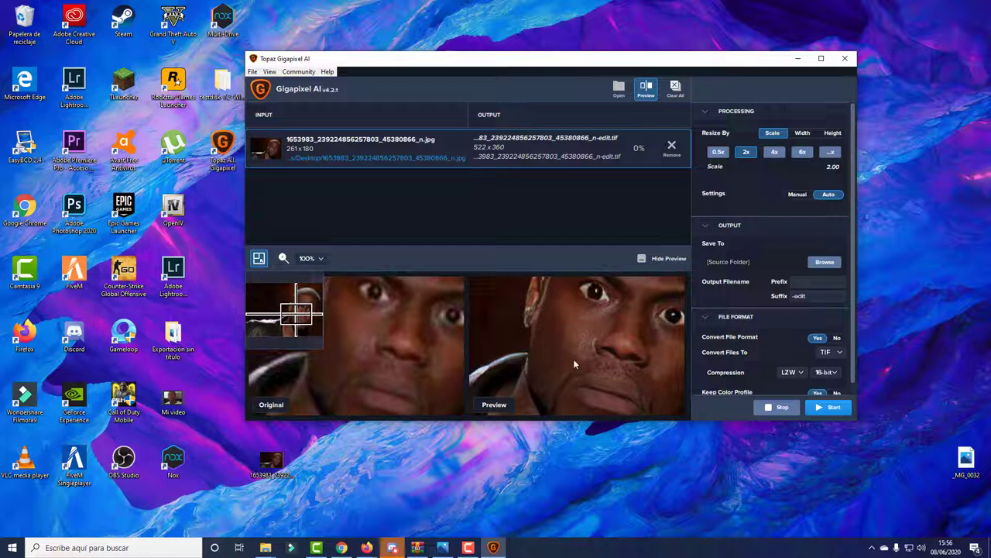
{"action": "left_click_drag", "start_coordinate": [329, 295], "coordinate": [422, 383]}
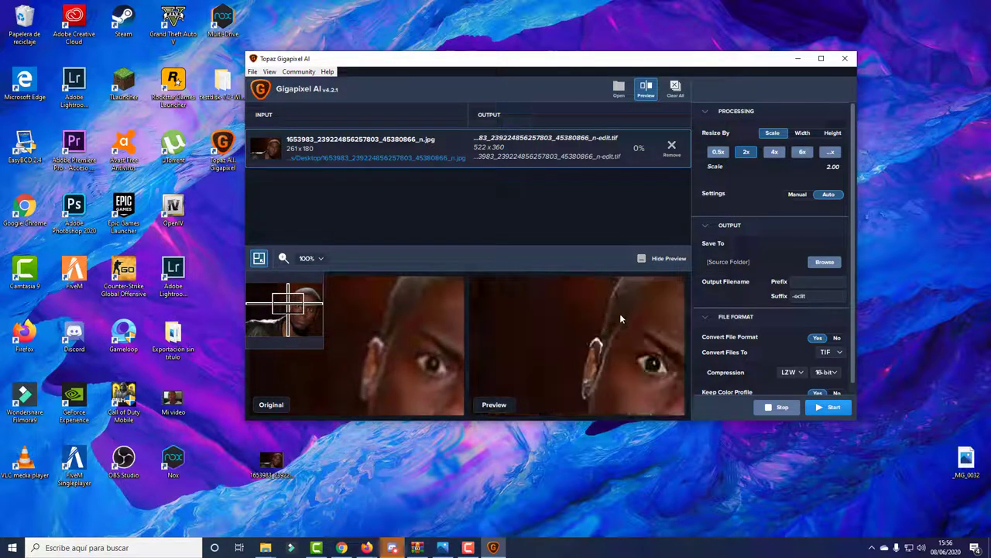
- Try the 4x, 6x and custom resize scales on the photo, finishing with 4x
{"action": "left_click", "coordinate": [775, 153]}
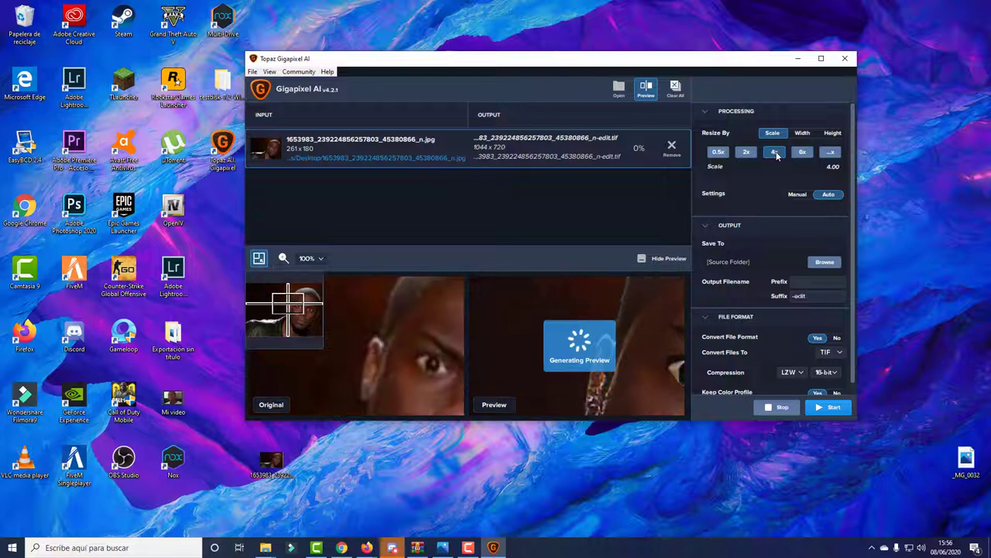
{"action": "left_click", "coordinate": [803, 154]}
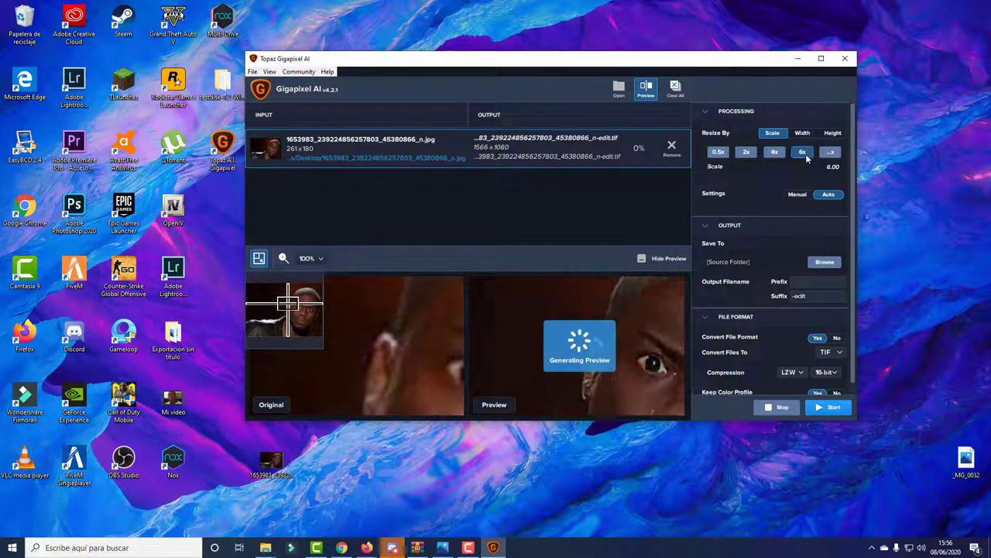
{"action": "left_click", "coordinate": [832, 152]}
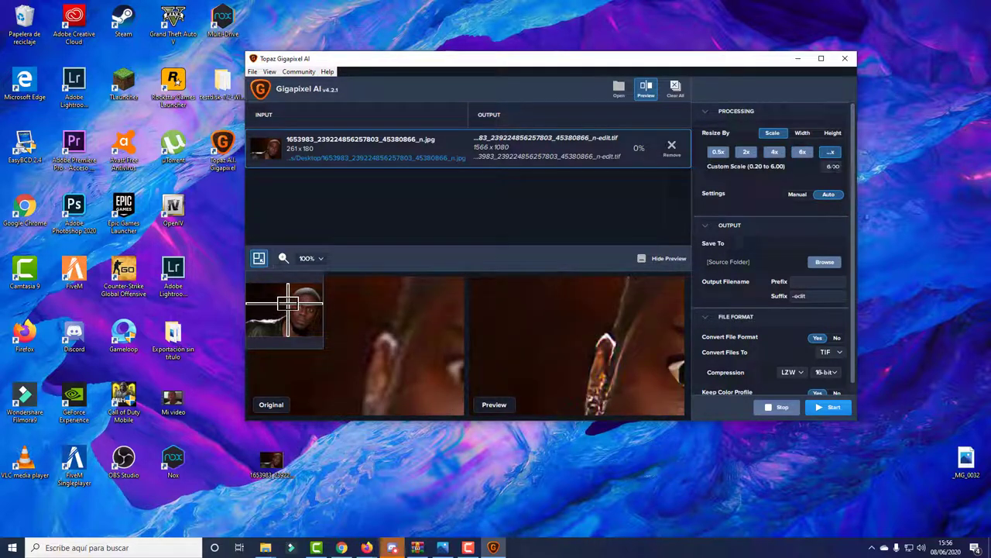
{"action": "left_click", "coordinate": [804, 152]}
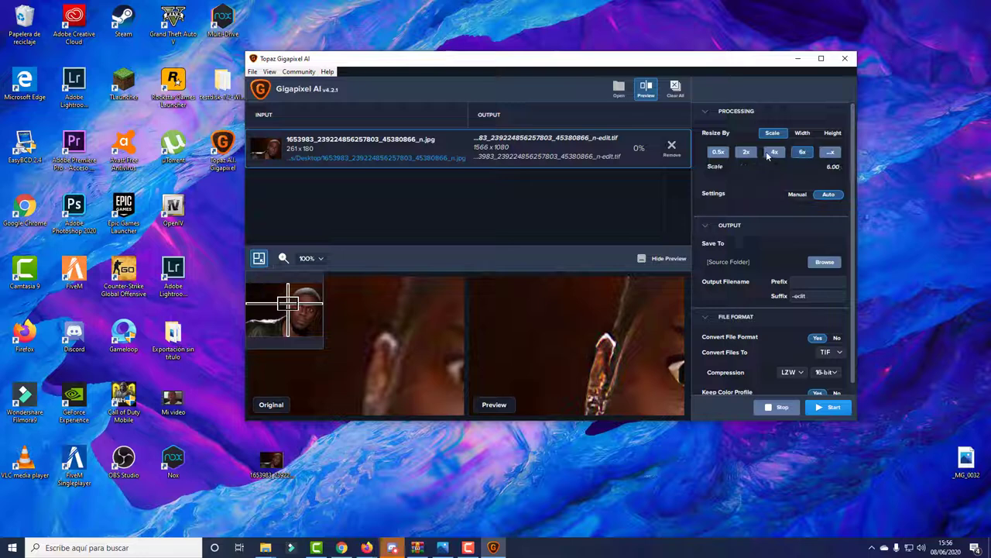
{"action": "left_click", "coordinate": [769, 153]}
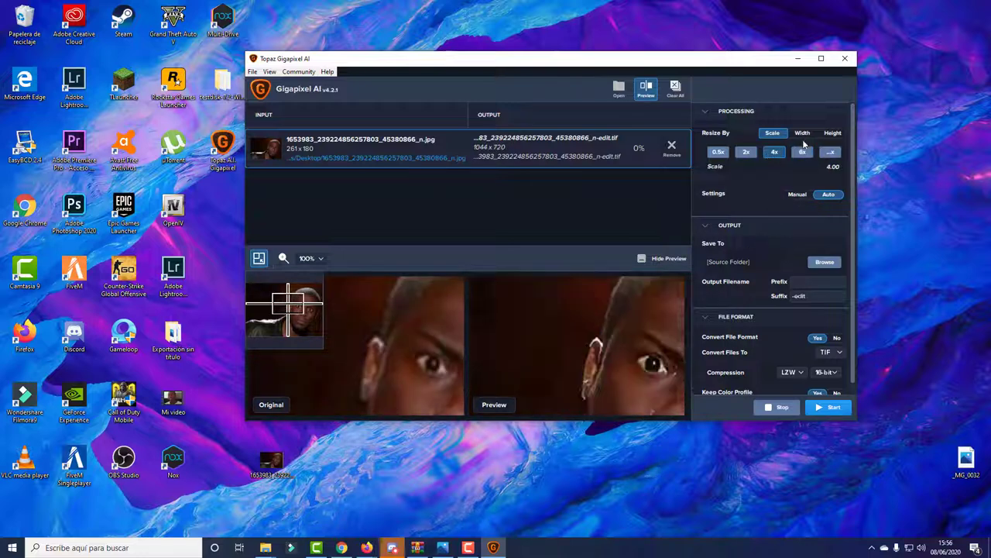
- Resize the photo by height, with a maximum height of 1080 pixels
{"action": "left_click", "coordinate": [832, 135]}
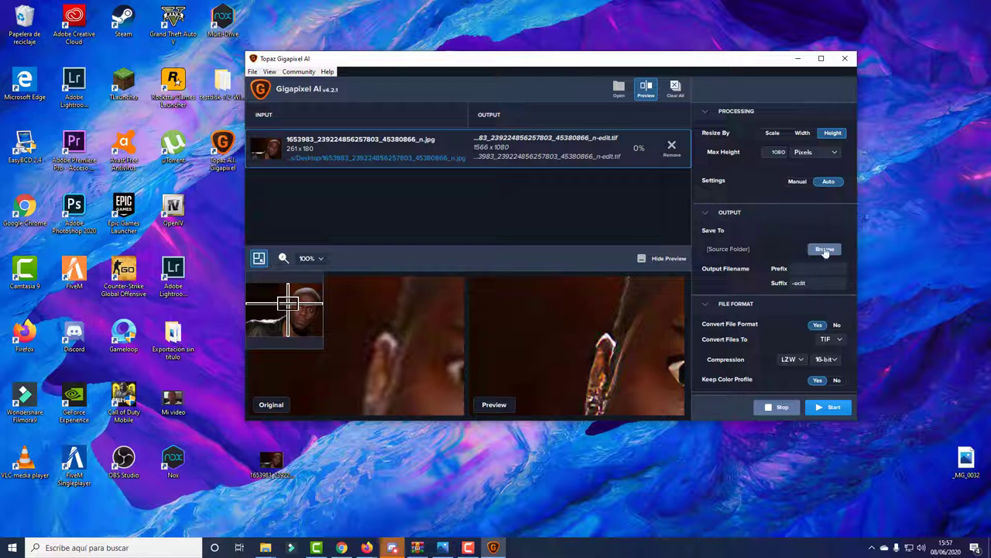
{"action": "left_click", "coordinate": [271, 463]}
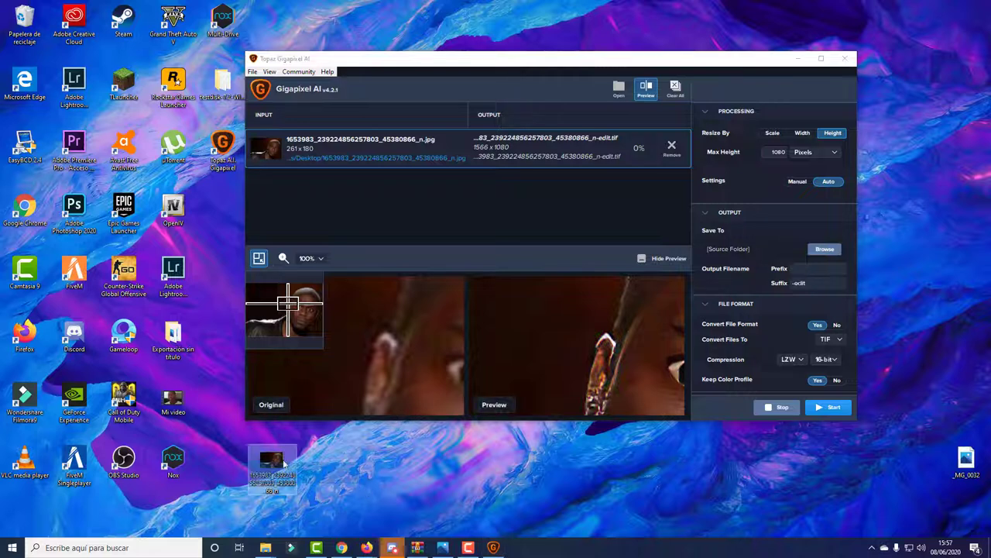
{"action": "left_click", "coordinate": [825, 395]}
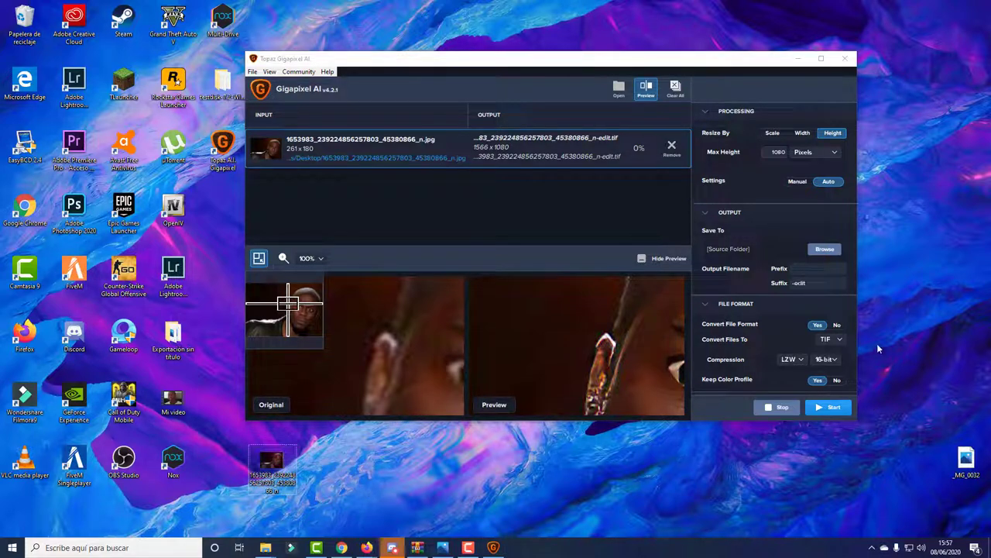
- Turn off file format conversion so the photo keeps its JPG format, and start processing the enlargement
{"action": "left_click", "coordinate": [837, 334]}
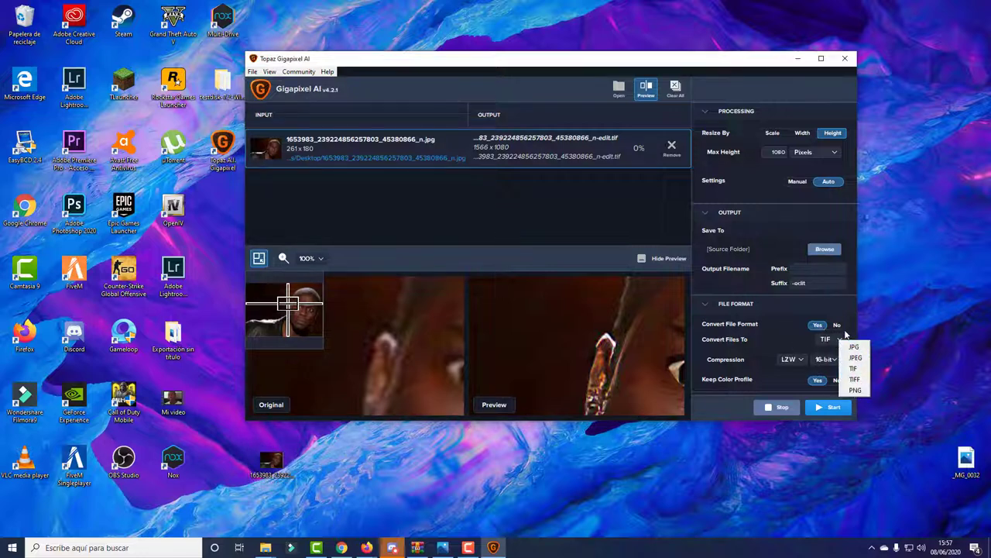
{"action": "left_click", "coordinate": [844, 331]}
{"action": "left_click", "coordinate": [838, 326]}
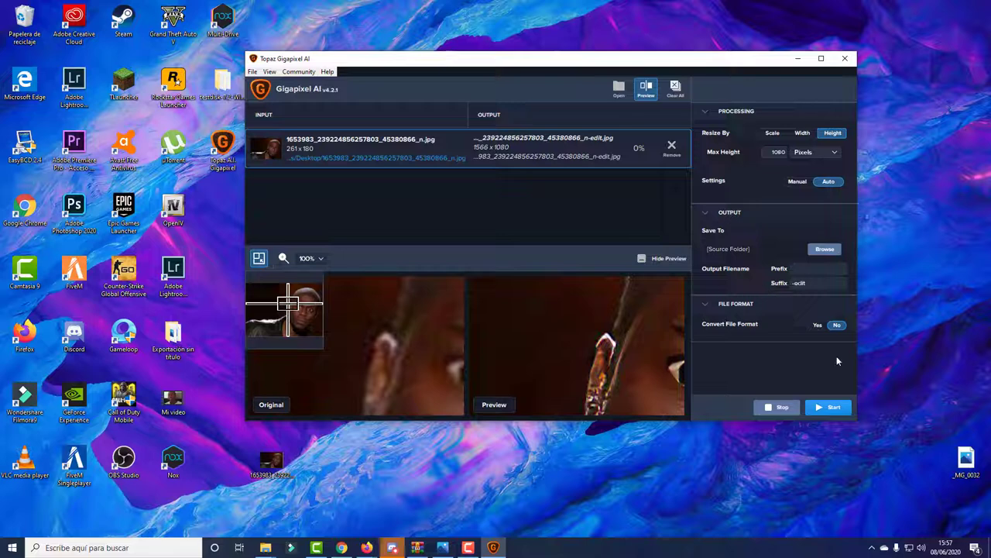
{"action": "left_click", "coordinate": [288, 463]}
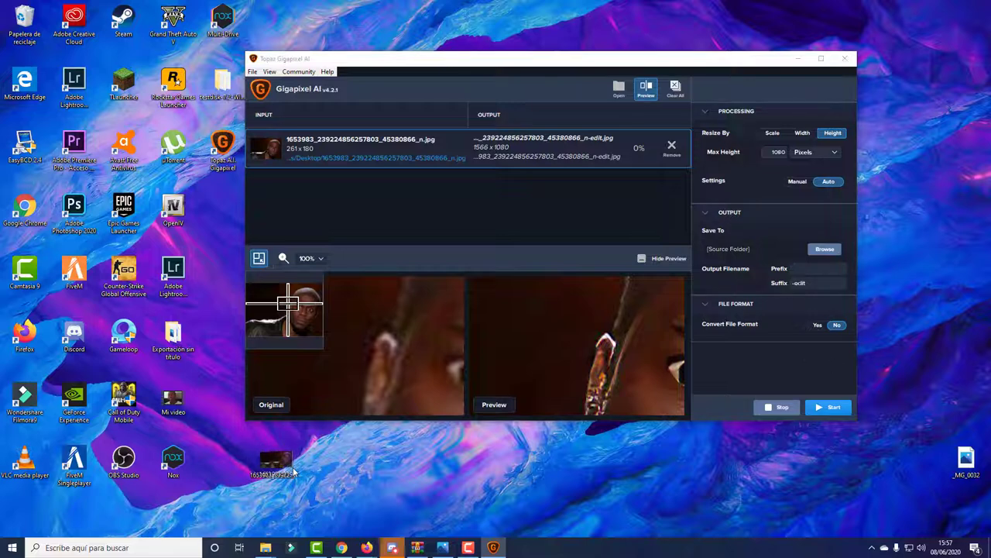
{"action": "left_click", "coordinate": [836, 410]}
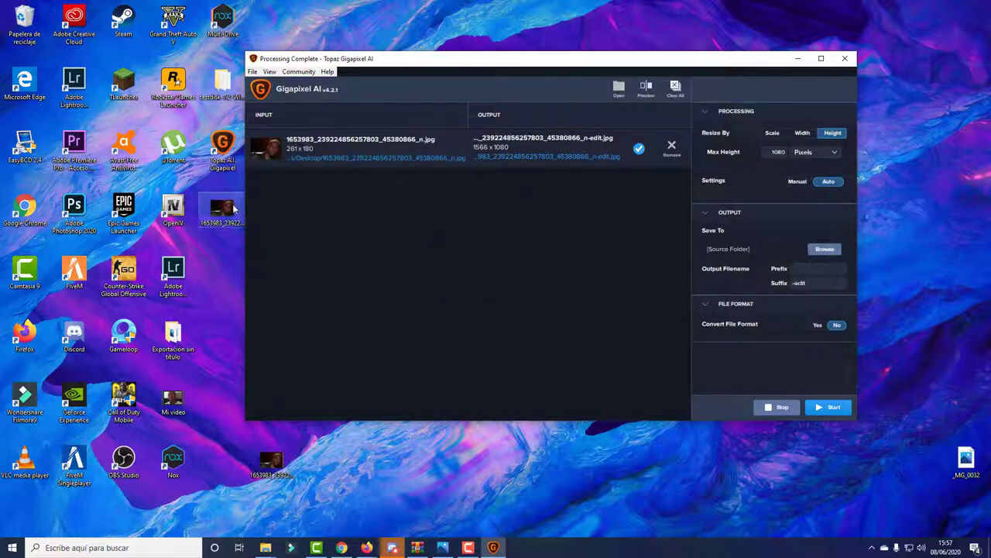
- Open the enlarged "-edit" photo and the original from the desktop in Photos and place their windows side by side
{"action": "double_click", "coordinate": [223, 205]}
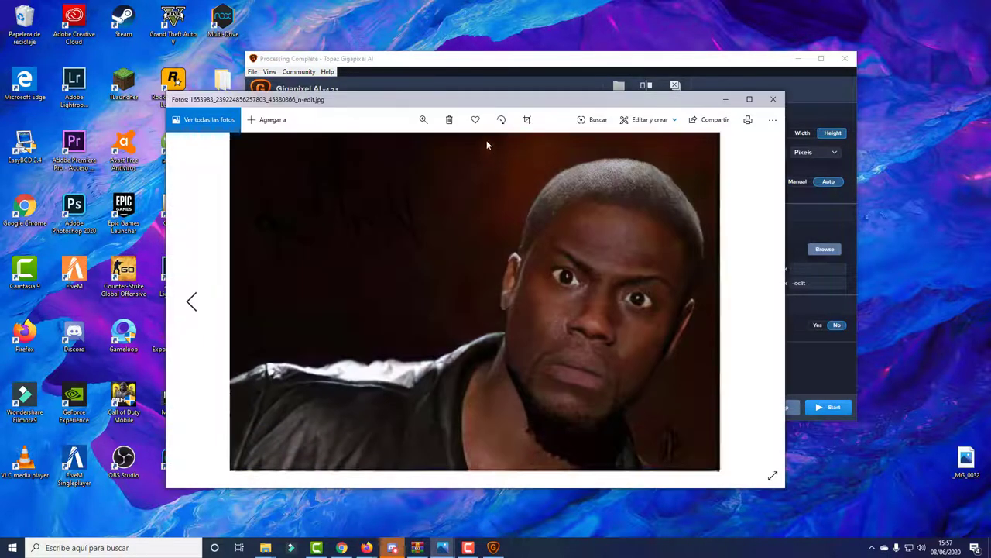
{"action": "left_click_drag", "start_coordinate": [511, 104], "coordinate": [1, 108]}
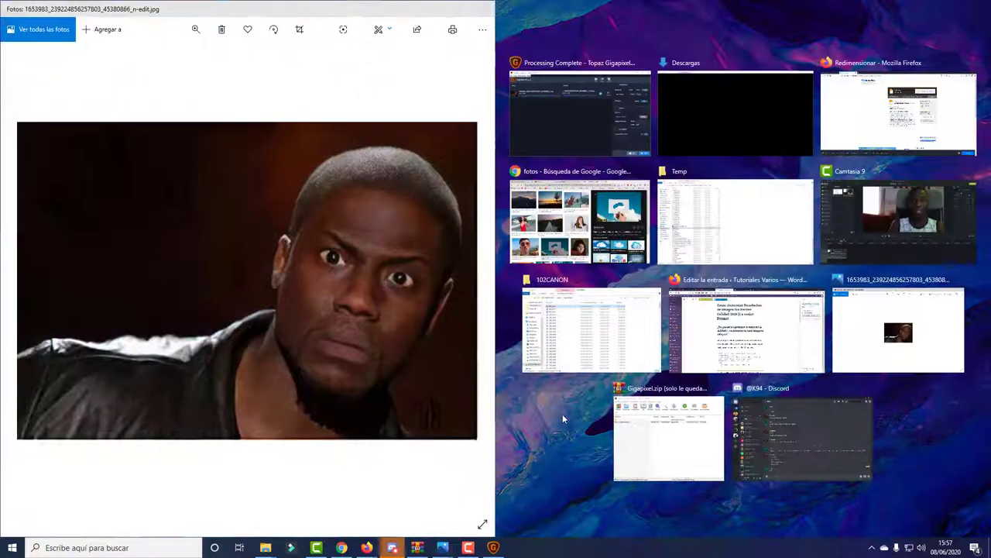
{"action": "left_click", "coordinate": [563, 414]}
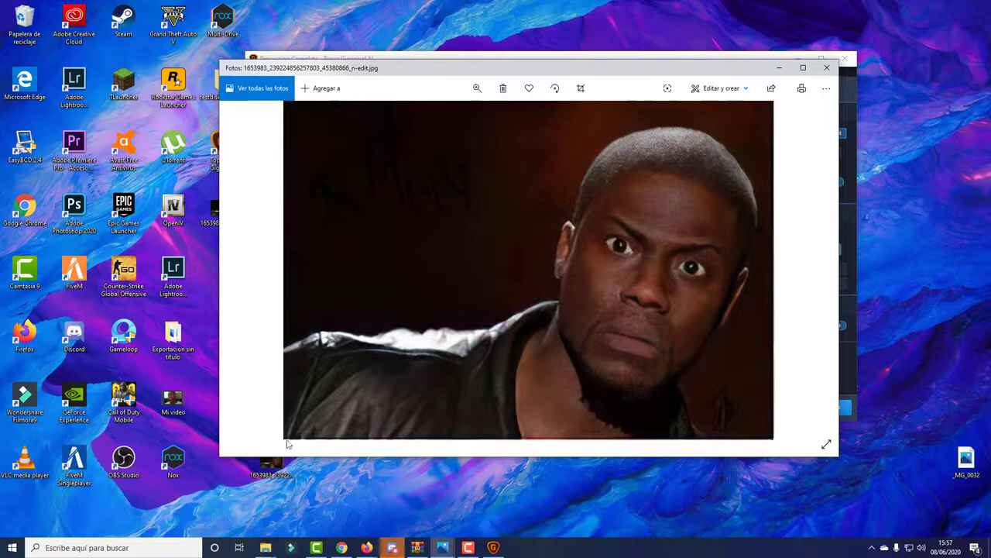
{"action": "double_click", "coordinate": [271, 464]}
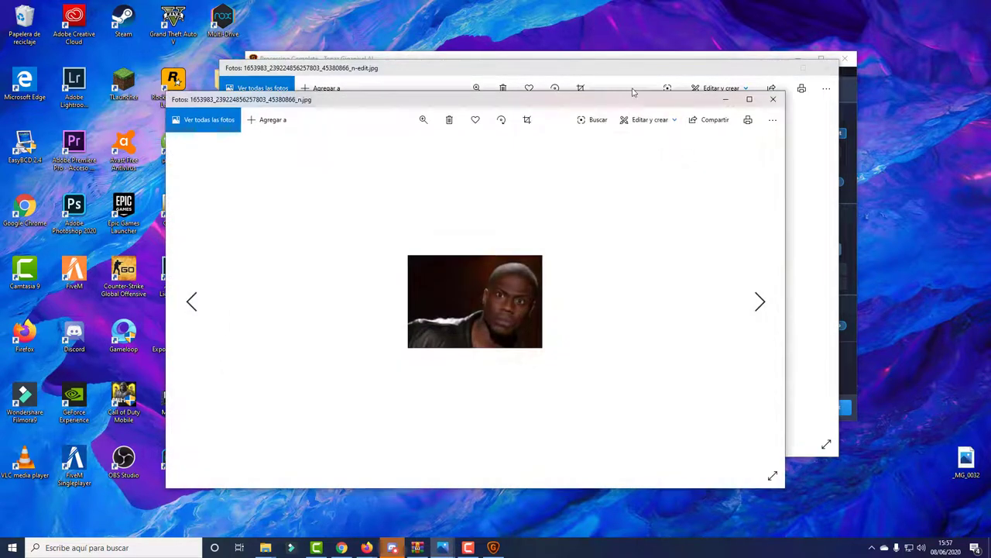
{"action": "left_click_drag", "start_coordinate": [634, 91], "coordinate": [1, 158]}
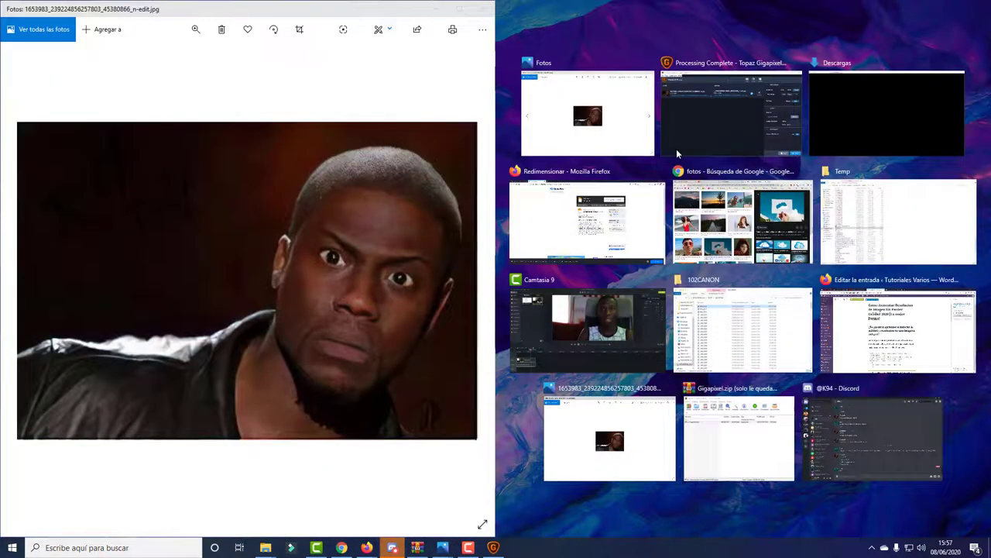
{"action": "left_click", "coordinate": [627, 118]}
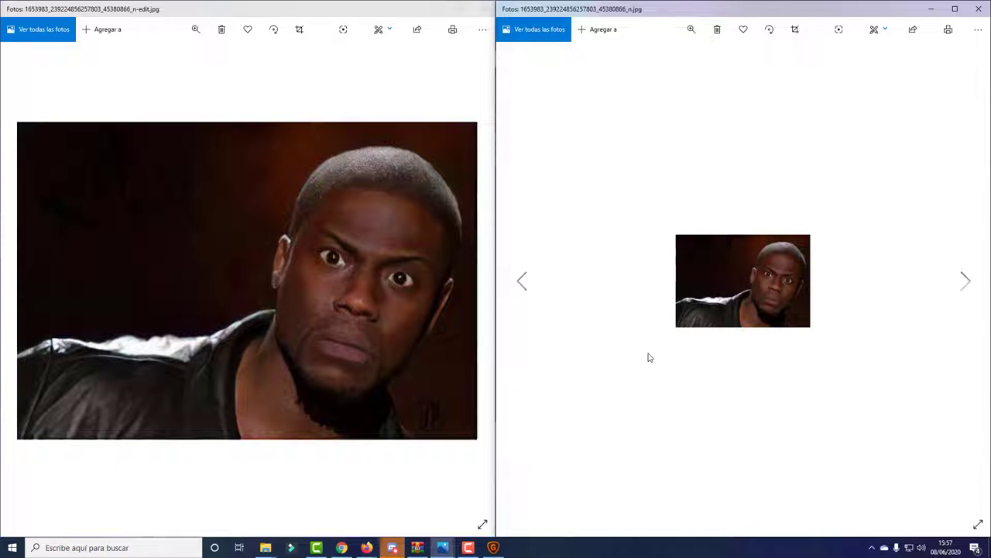
- Compare the facial detail of the enlarged photo with the original at closer zoom, finishing with both in full view
{"action": "left_click", "coordinate": [283, 238]}
{"action": "scroll", "coordinate": [283, 238], "scroll_direction": "up", "scroll_amount": 1}
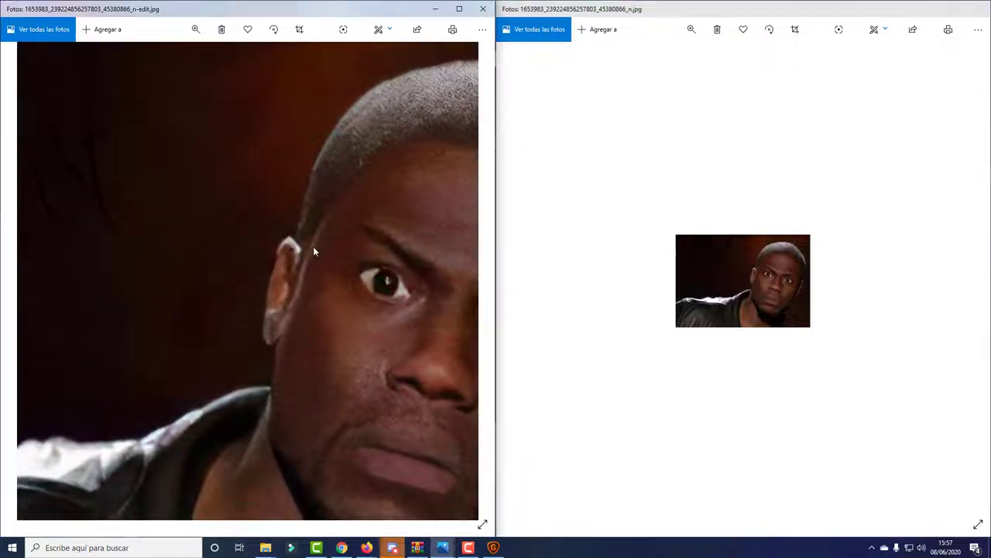
{"action": "left_click_drag", "start_coordinate": [313, 247], "coordinate": [344, 215]}
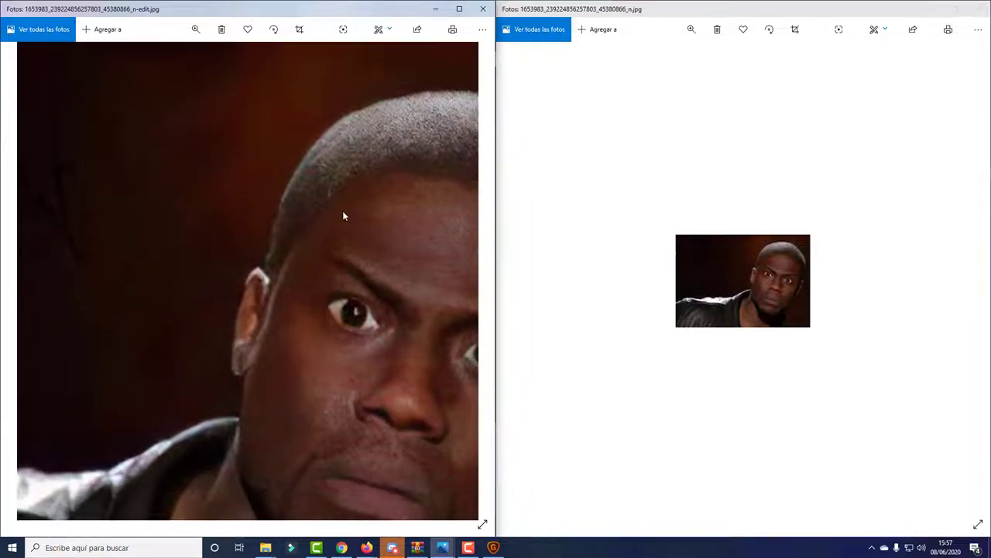
{"action": "left_click", "coordinate": [701, 271]}
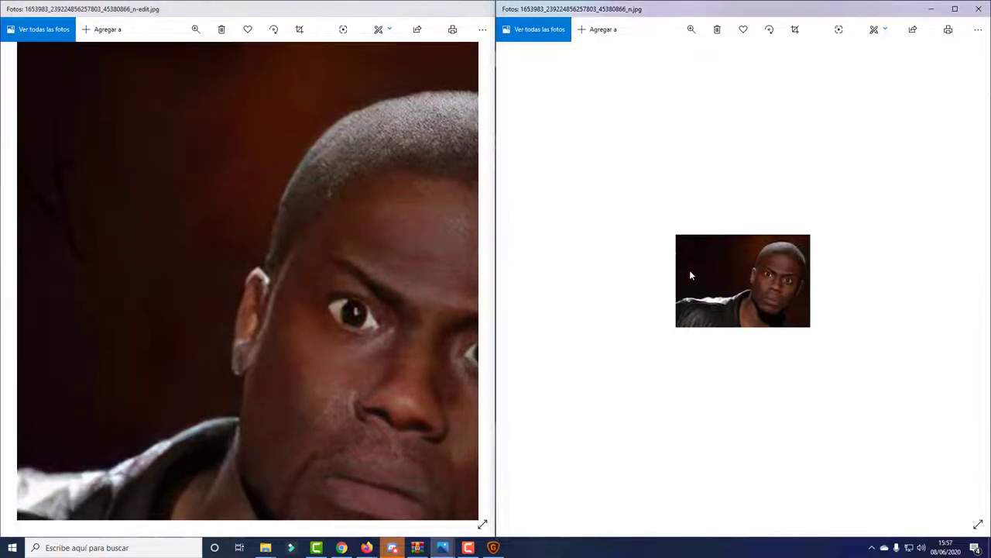
{"action": "scroll", "coordinate": [724, 271], "scroll_direction": "up", "scroll_amount": 2}
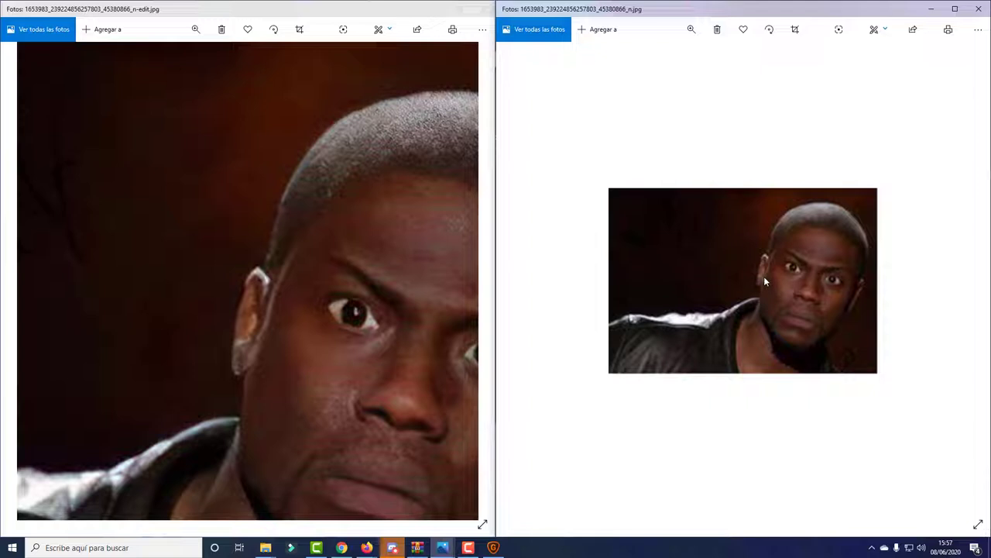
{"action": "scroll", "coordinate": [811, 269], "scroll_direction": "up", "scroll_amount": 3}
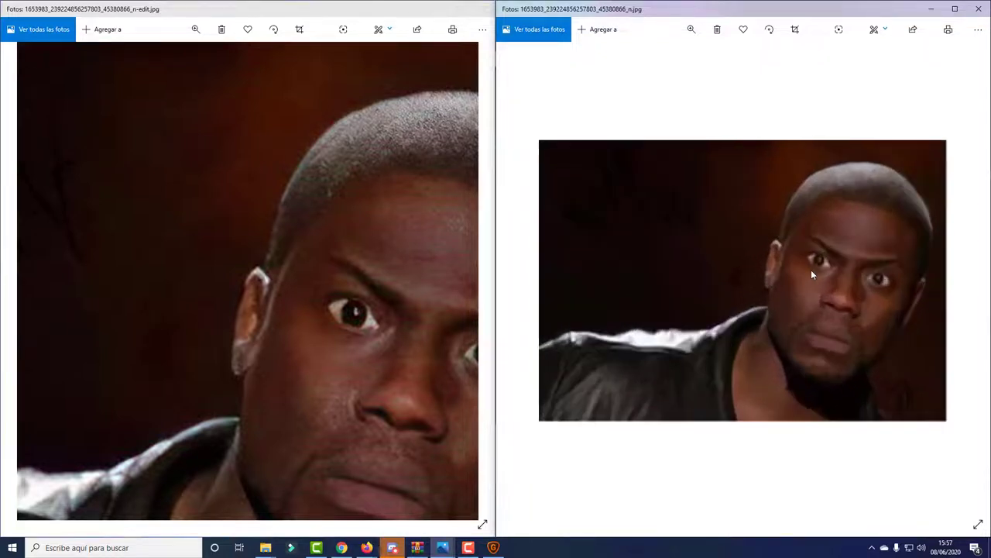
{"action": "scroll", "coordinate": [775, 295], "scroll_direction": "down", "scroll_amount": 3}
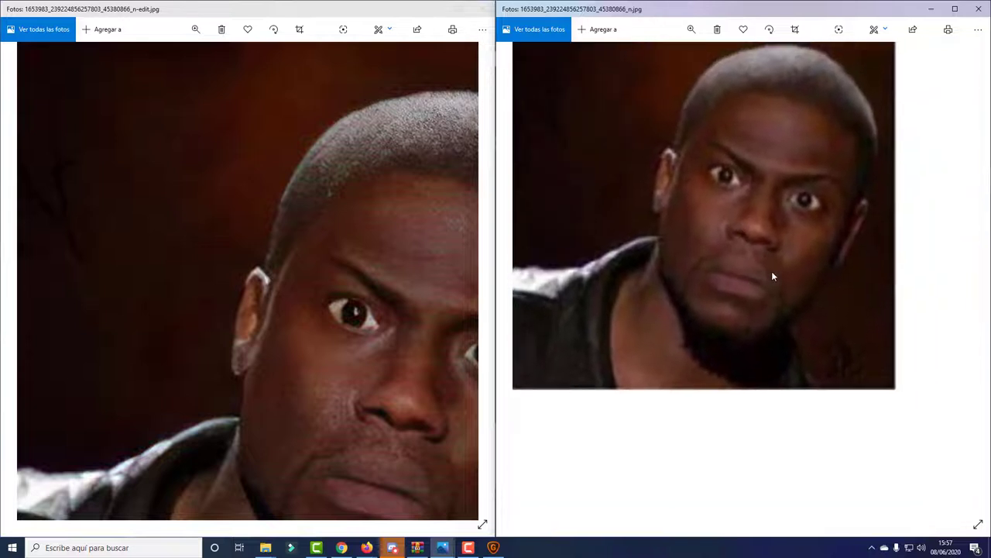
{"action": "scroll", "coordinate": [839, 322], "scroll_direction": "up", "scroll_amount": 2}
{"action": "scroll", "coordinate": [839, 322], "scroll_direction": "down", "scroll_amount": 2}
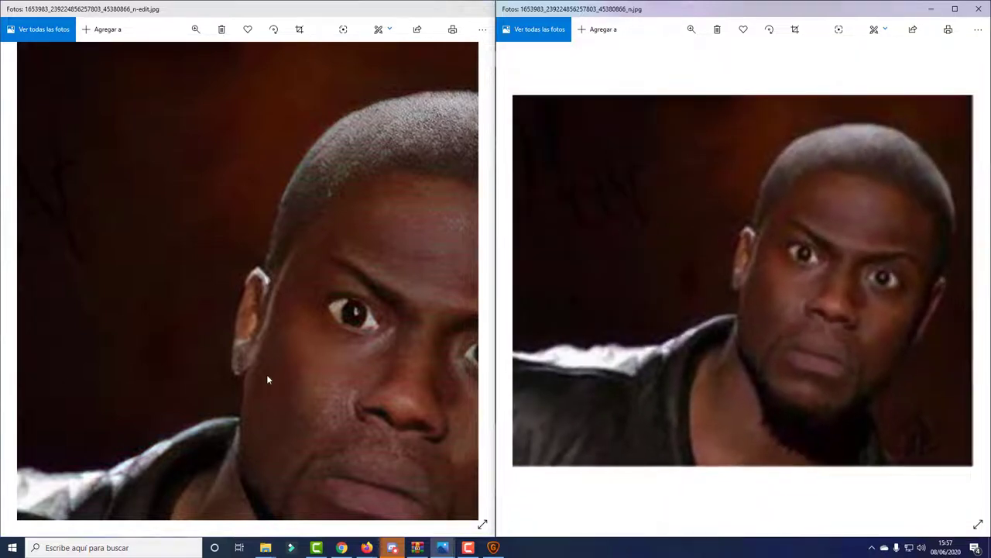
{"action": "left_click_drag", "start_coordinate": [267, 374], "coordinate": [247, 283]}
{"action": "scroll", "coordinate": [268, 288], "scroll_direction": "down", "scroll_amount": 3}
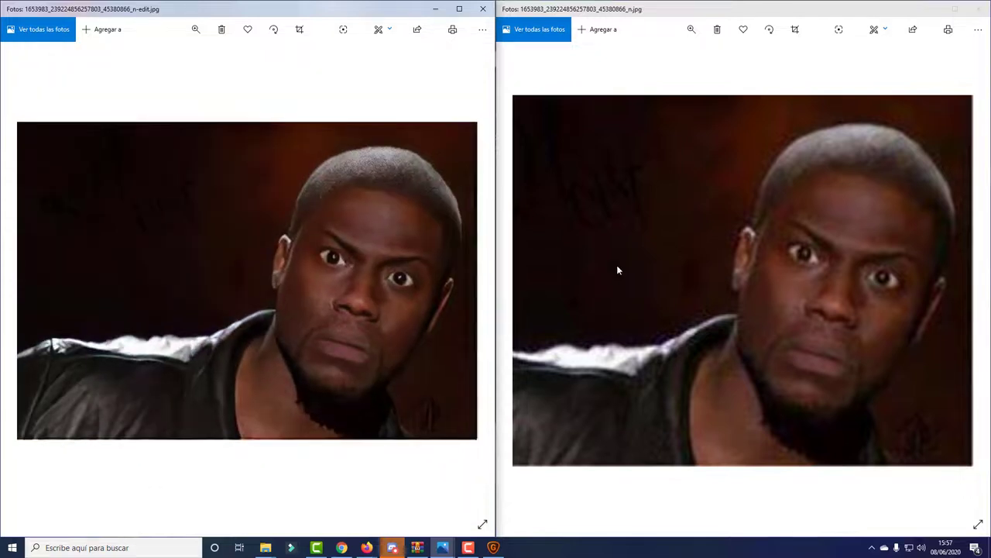
{"action": "left_click", "coordinate": [773, 281]}
{"action": "scroll", "coordinate": [772, 283], "scroll_direction": "down", "scroll_amount": 3}
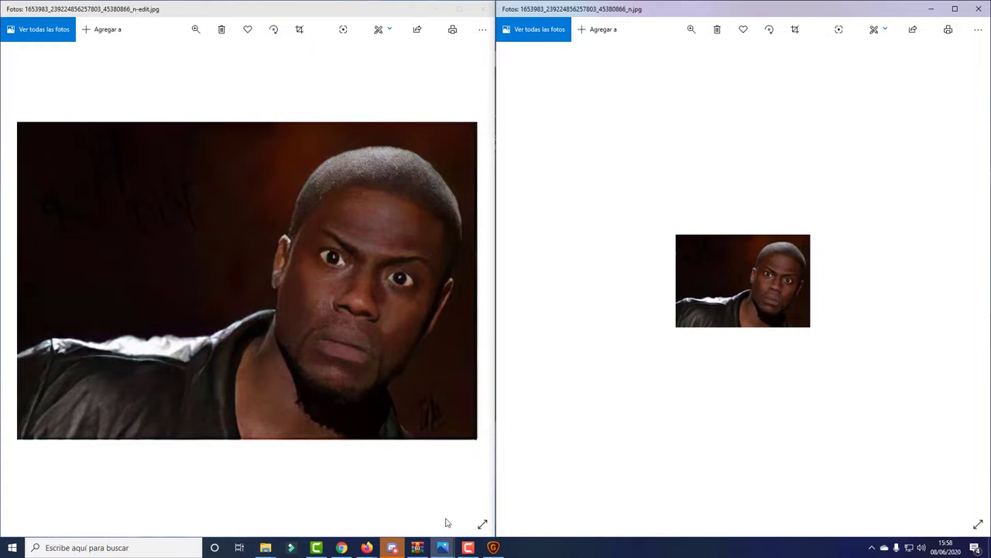
{"action": "left_click", "coordinate": [468, 548]}
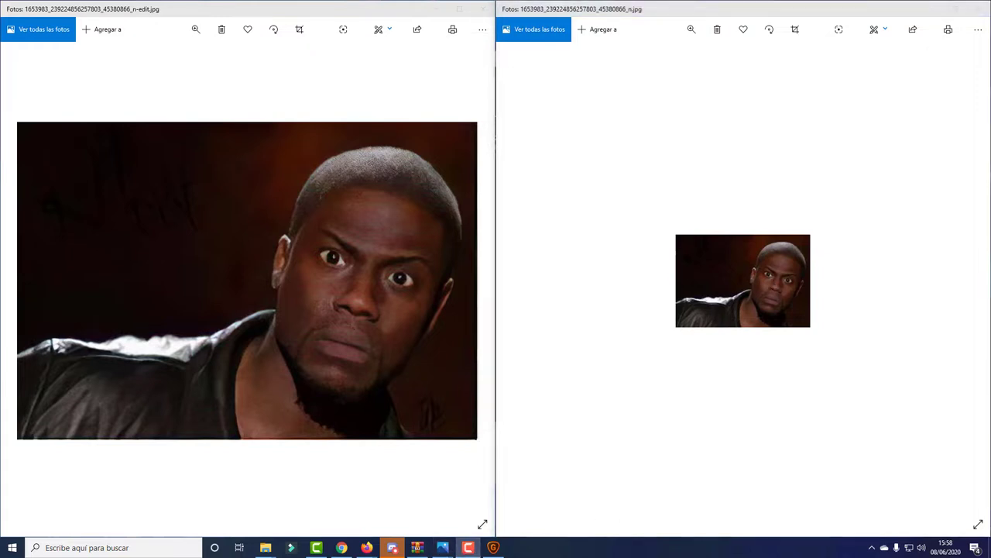